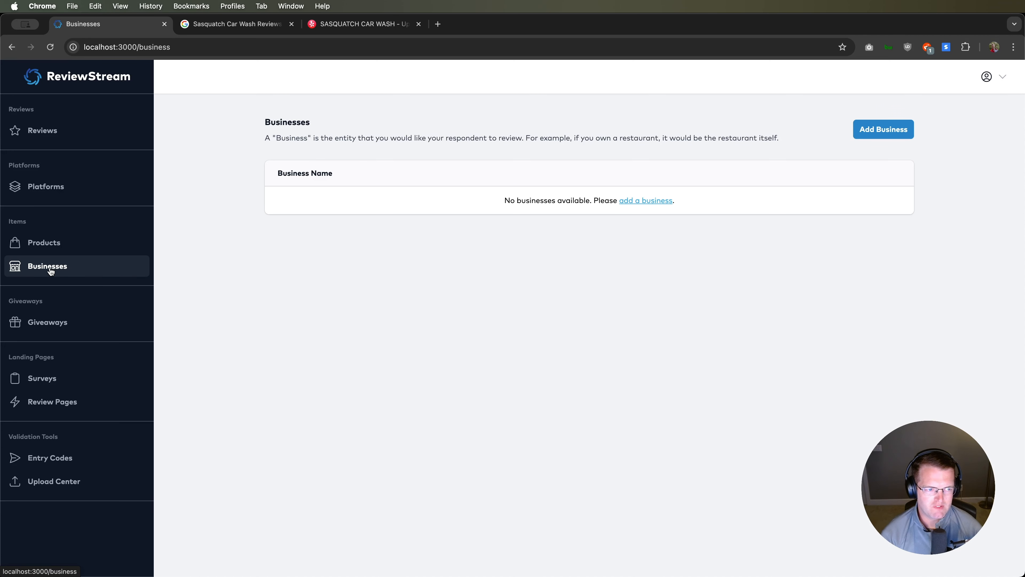
Start adding a new business and name it Sasquatch Car Wash.
click(880, 134)
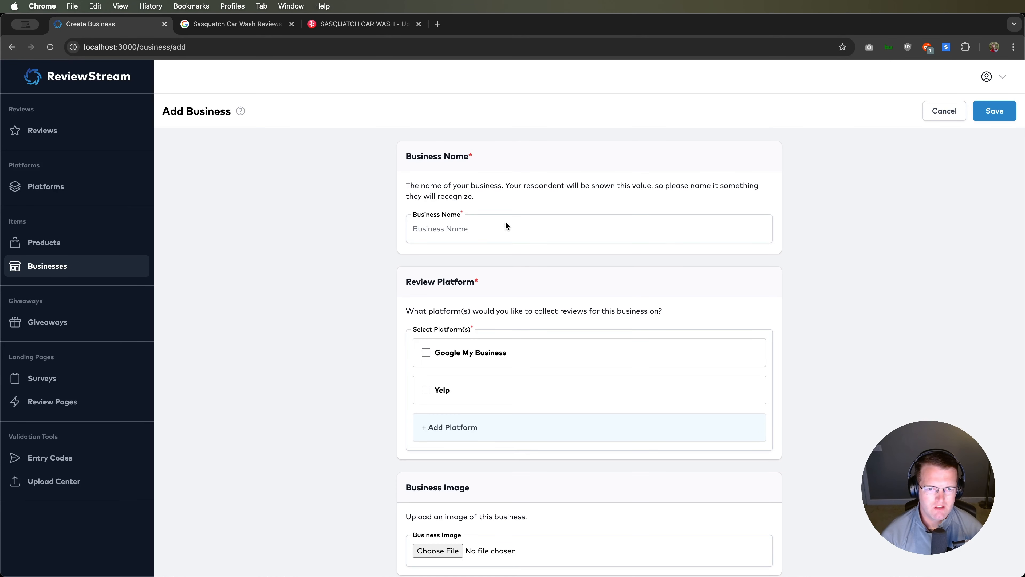
click(489, 229)
text(Ss)
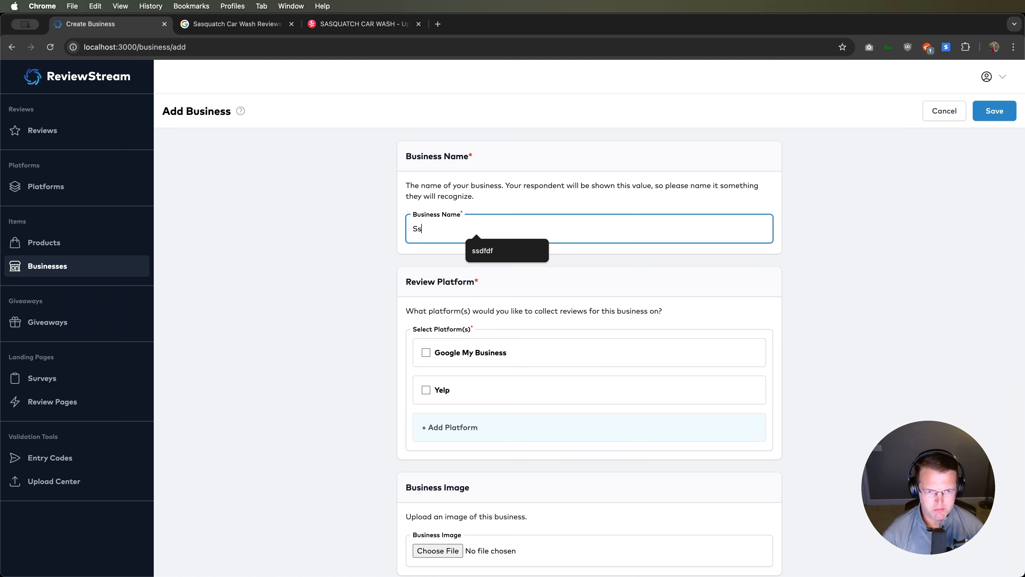
key(BackSpace)
text(asquatch Car Wash)
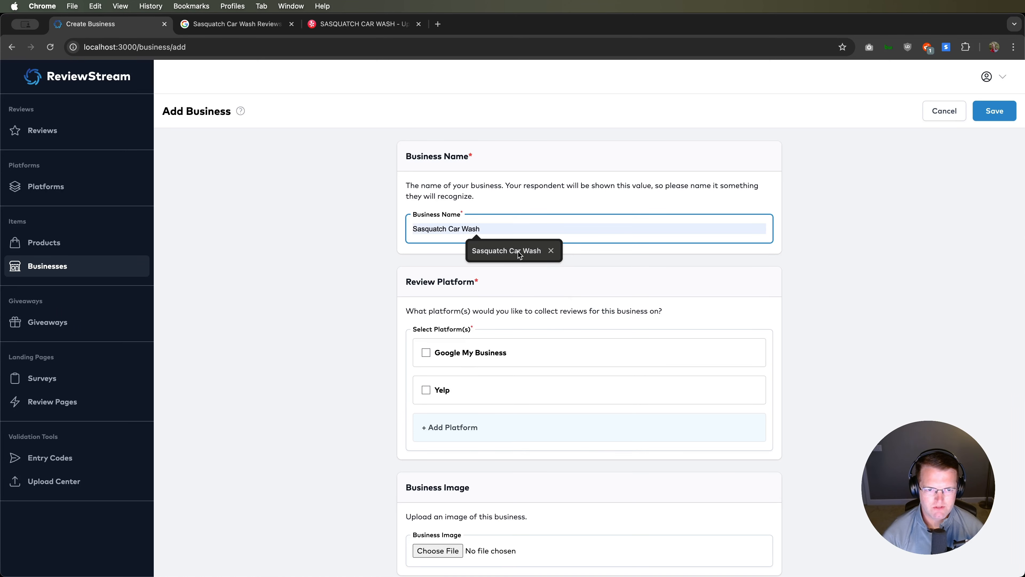
click(519, 252)
click(358, 295)
Enable Google My Business and Yelp as the review platforms for this business.
scroll(359, 303, down, 1)
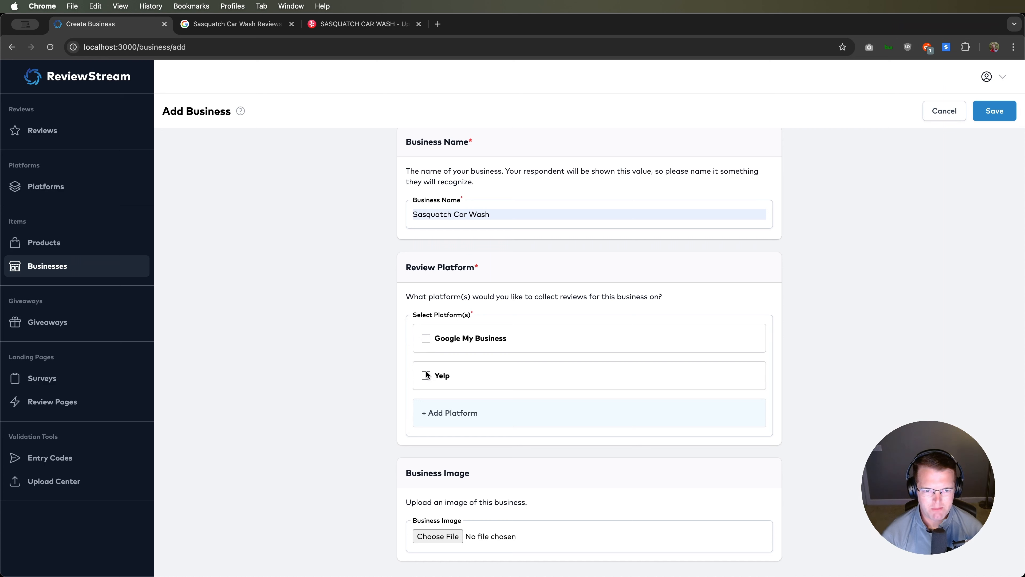
click(426, 338)
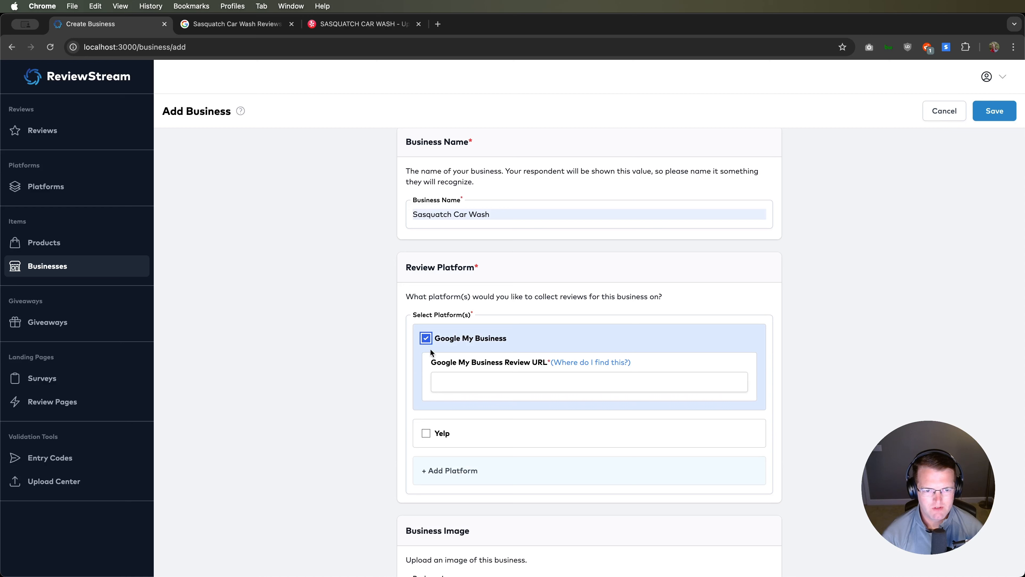
click(426, 433)
Copy the address of the open Google review form for Sasquatch Car Wash into the Google My Business Review URL.
scroll(343, 373, down, 2)
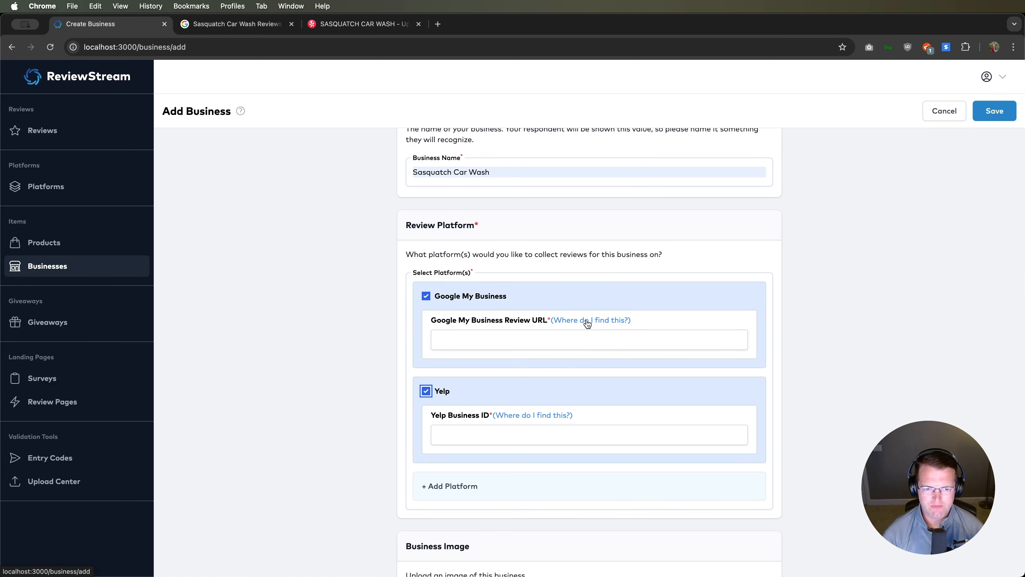
click(252, 25)
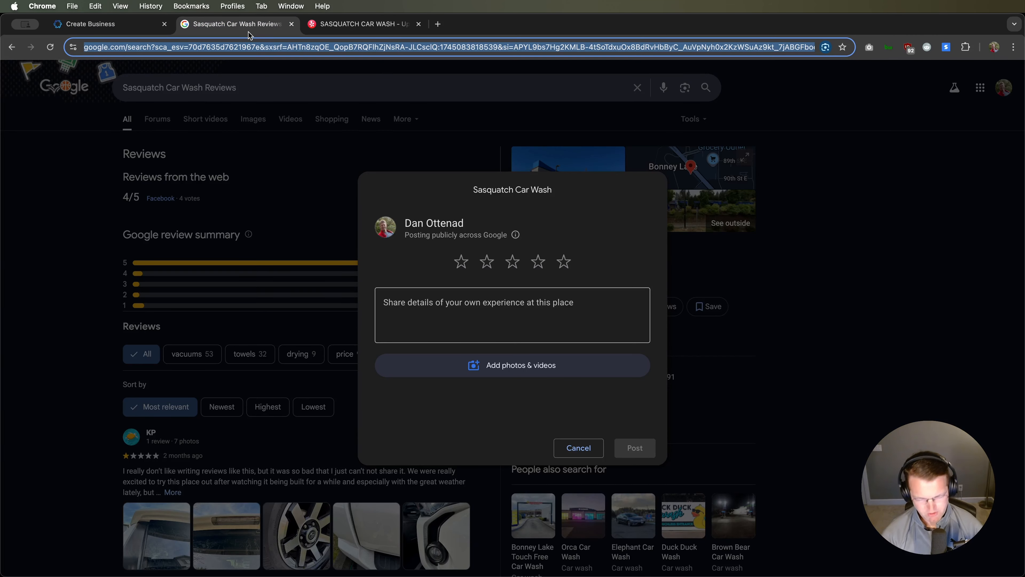
click(97, 24)
click(476, 343)
key(super+v)
click(371, 347)
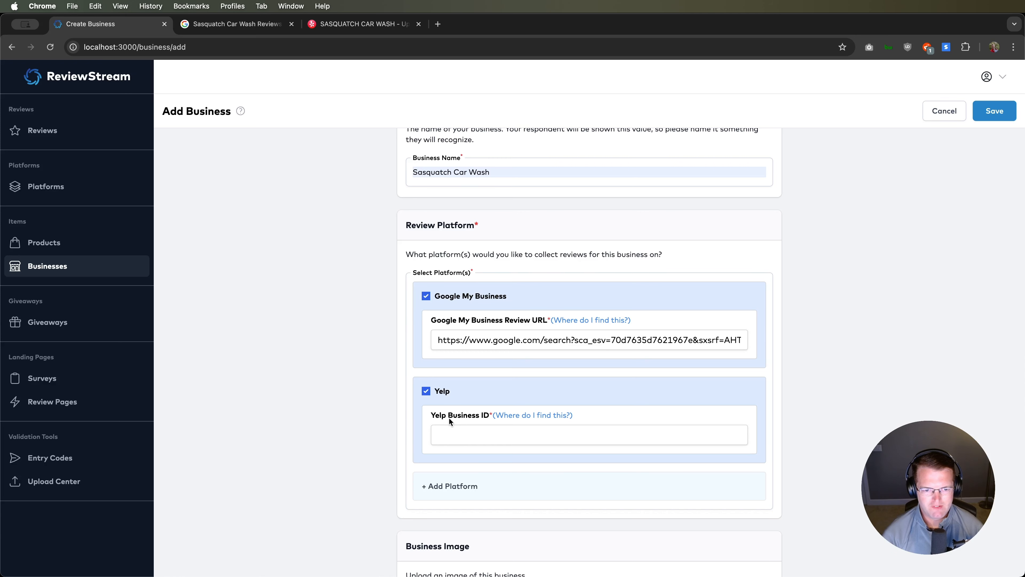
Copy the identifier sasquatch-car-wash-bonney-lake from the business's Yelp page address into the Yelp Business ID.
click(343, 25)
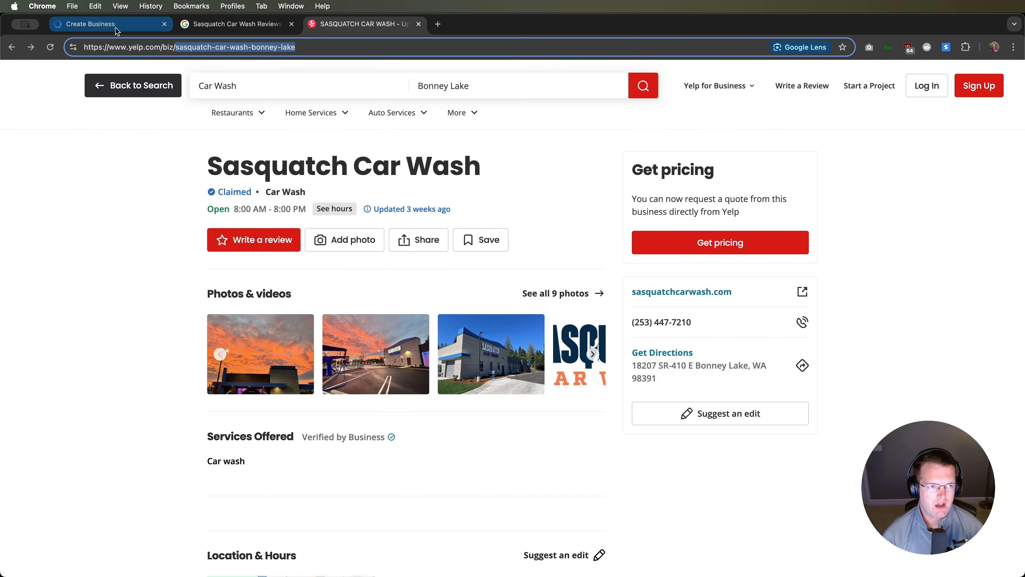
click(97, 24)
click(487, 434)
text(sasquatch-car-wash-bonney-lake)
Attach sasquatch.jpg from the Car Wash folder as the business image and save the business.
scroll(334, 377, down, 1)
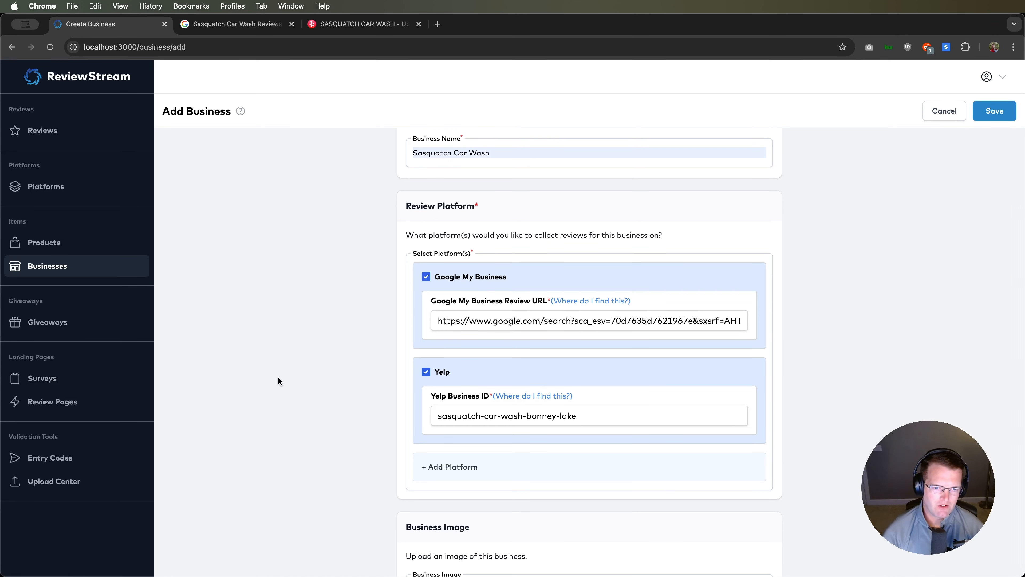
scroll(282, 375, down, 3)
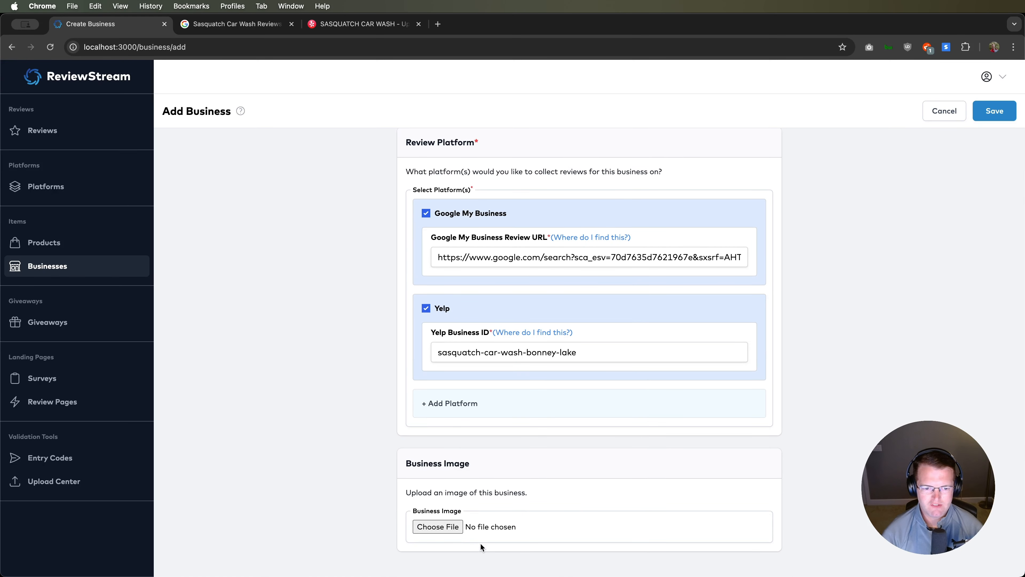
click(453, 532)
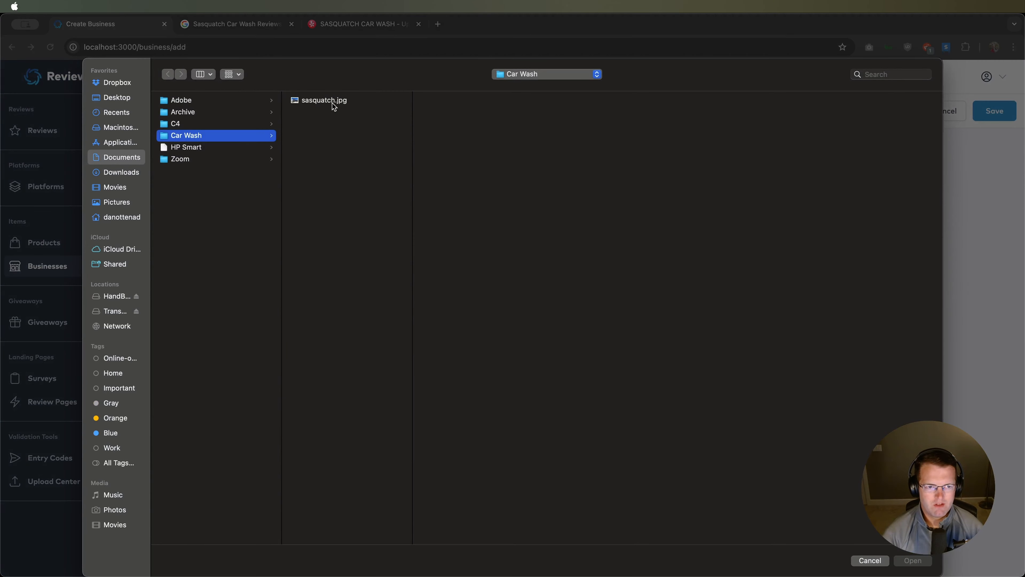
click(324, 100)
click(913, 560)
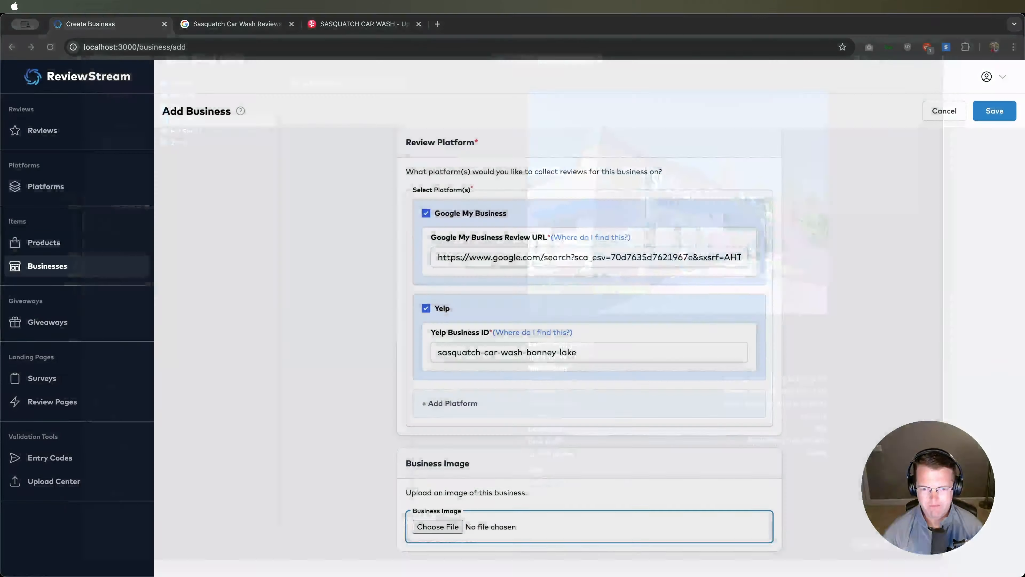
scroll(589, 352, down, 6)
click(992, 116)
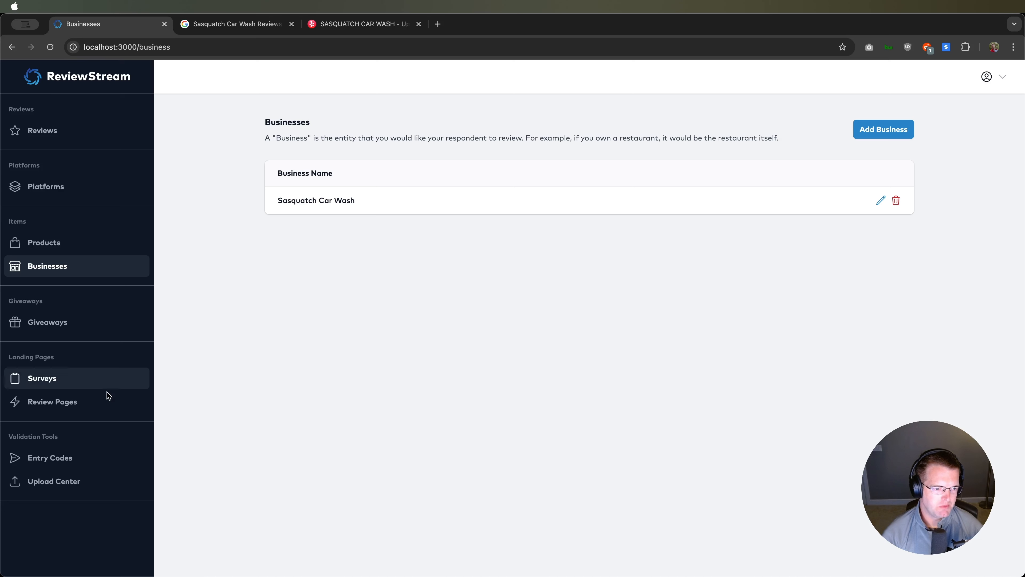
Start a new review page and choose Sasquatch Car Wash as the item to get reviews on.
click(100, 405)
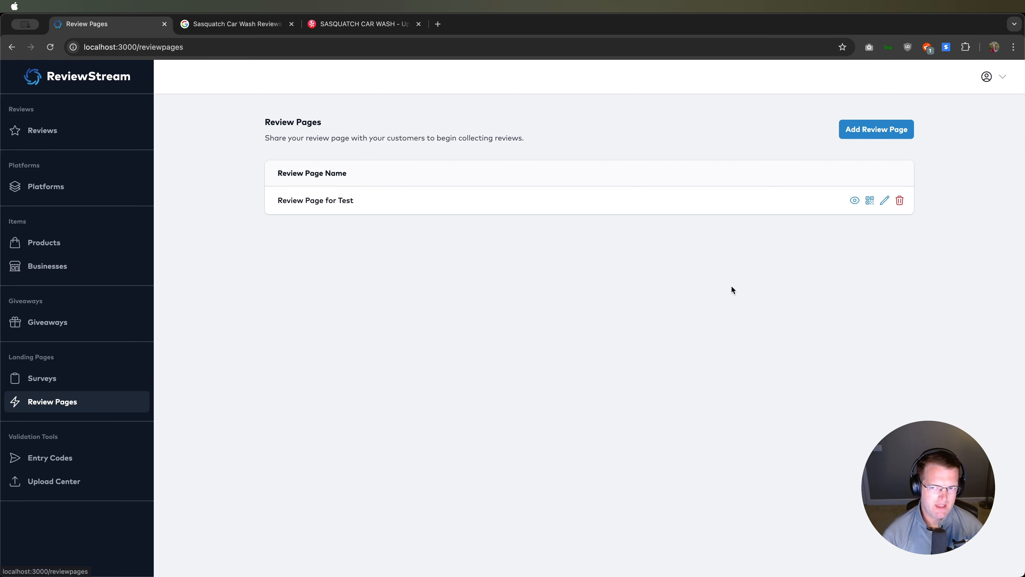
click(873, 129)
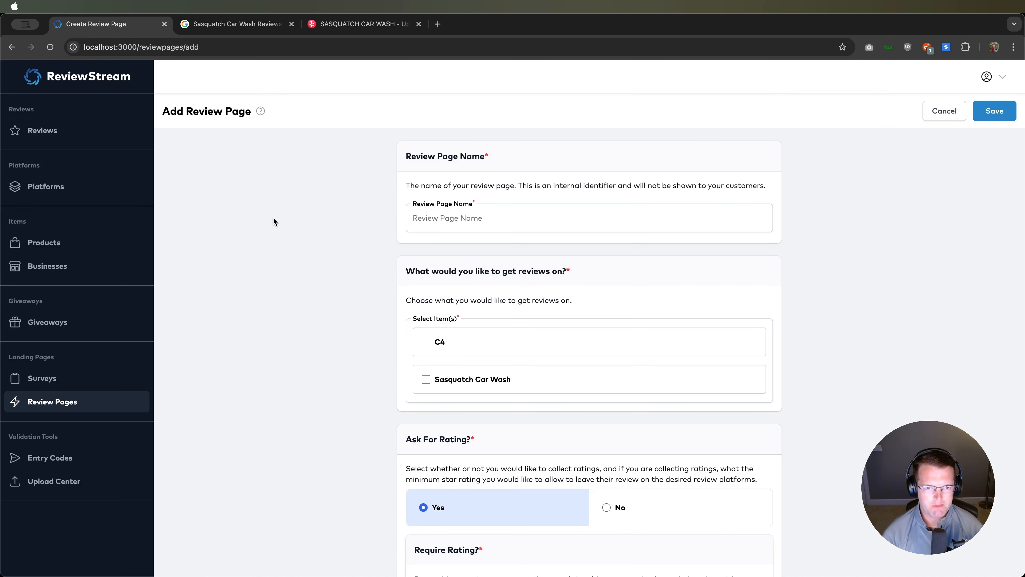
scroll(241, 301, down, 1)
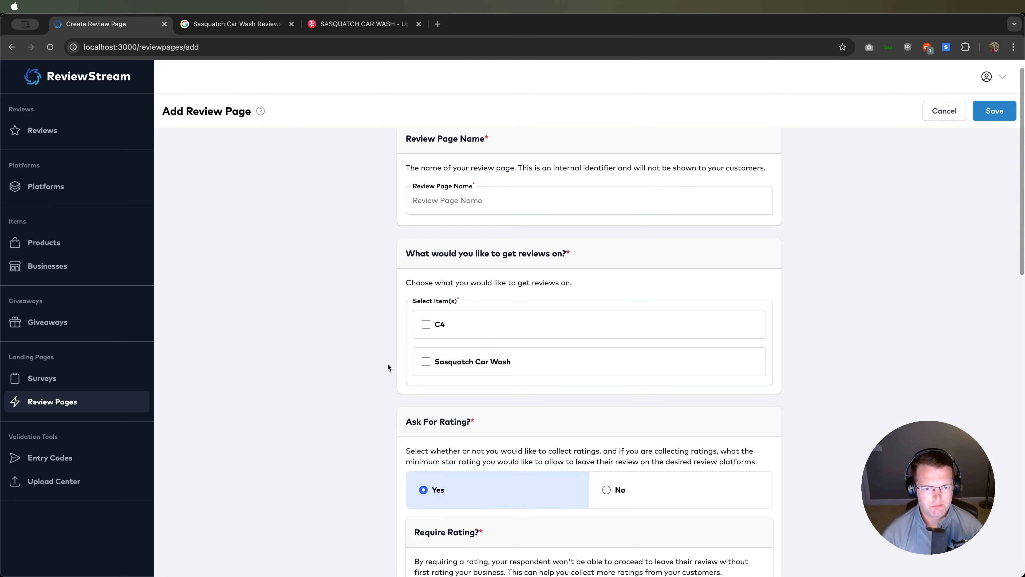
click(425, 361)
Select Google My Business and Yelp as the places to collect Sasquatch Car Wash reviews.
scroll(341, 359, down, 4)
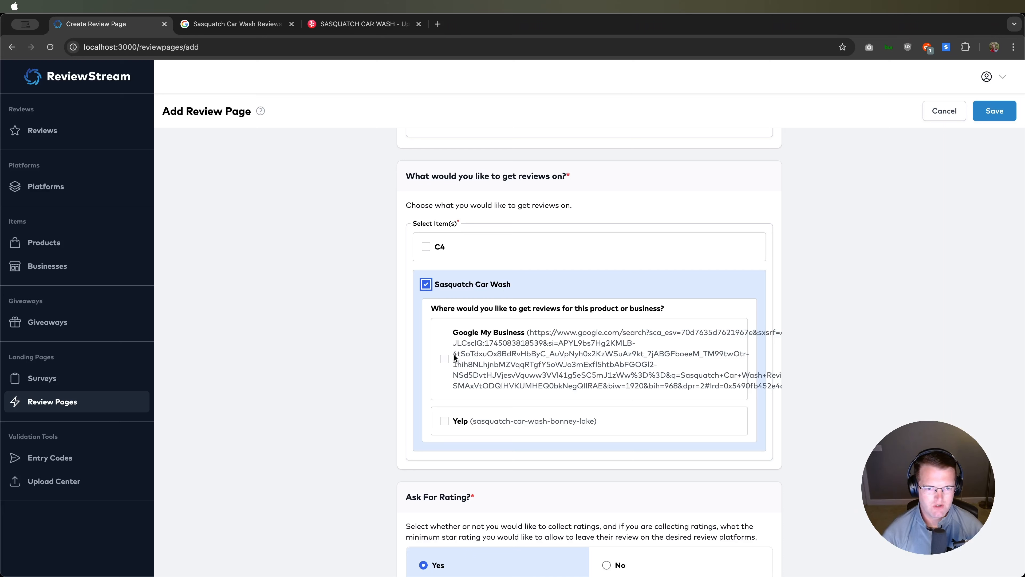
click(445, 360)
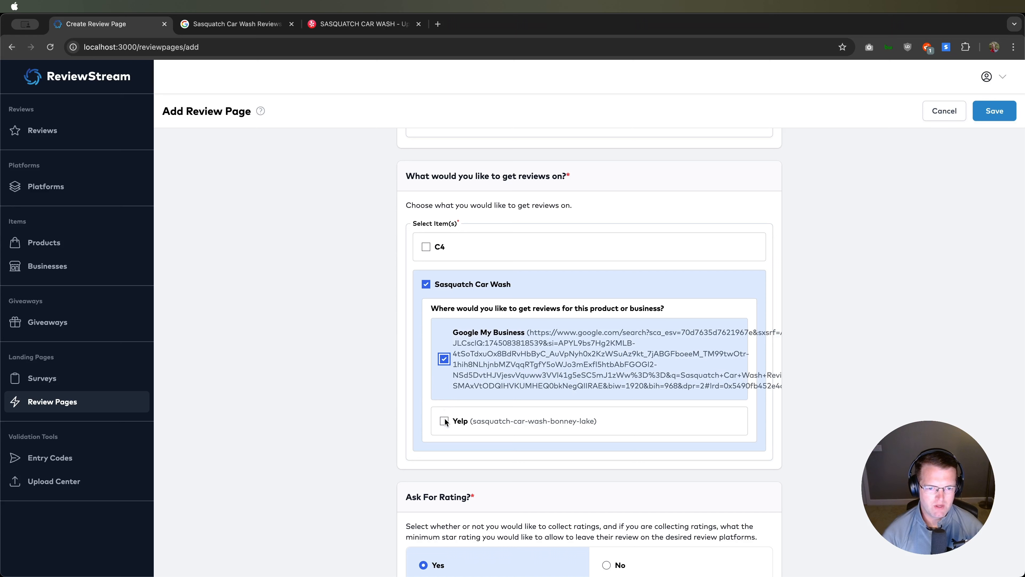
click(445, 422)
Try different platform combinations by clearing and reselecting Google My Business and Yelp for Sasquatch Car Wash.
click(445, 359)
click(444, 421)
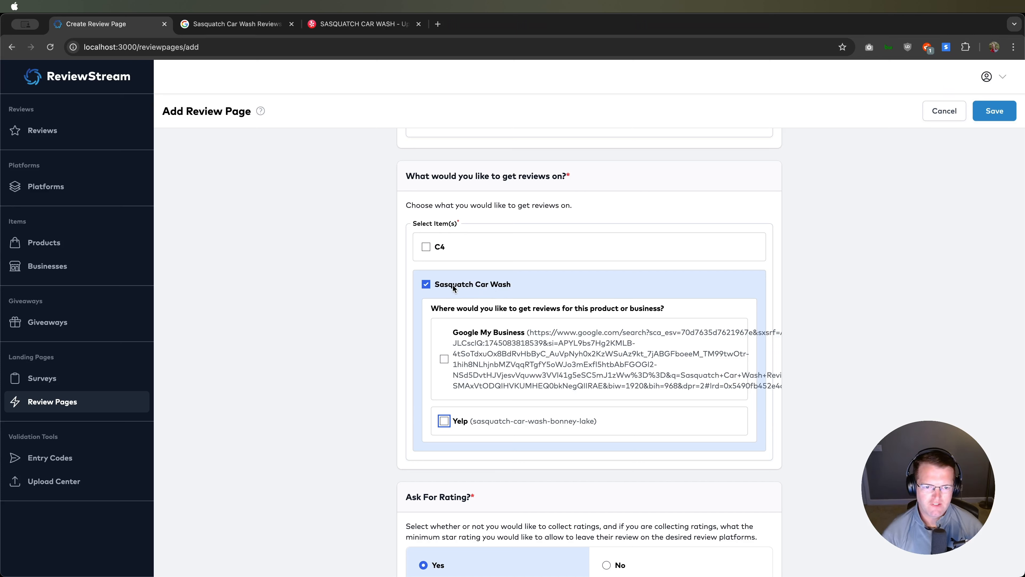
click(444, 359)
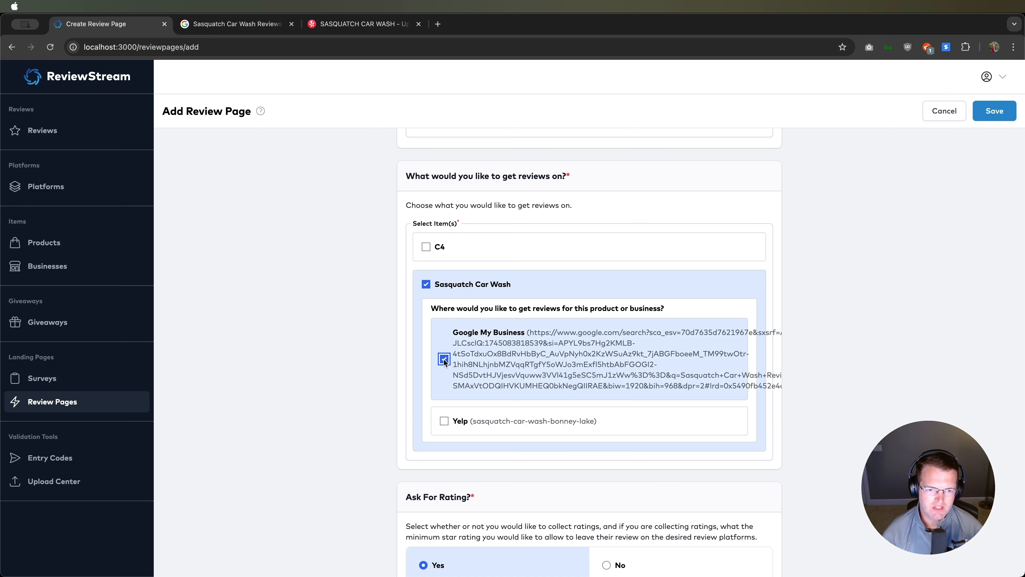
click(444, 421)
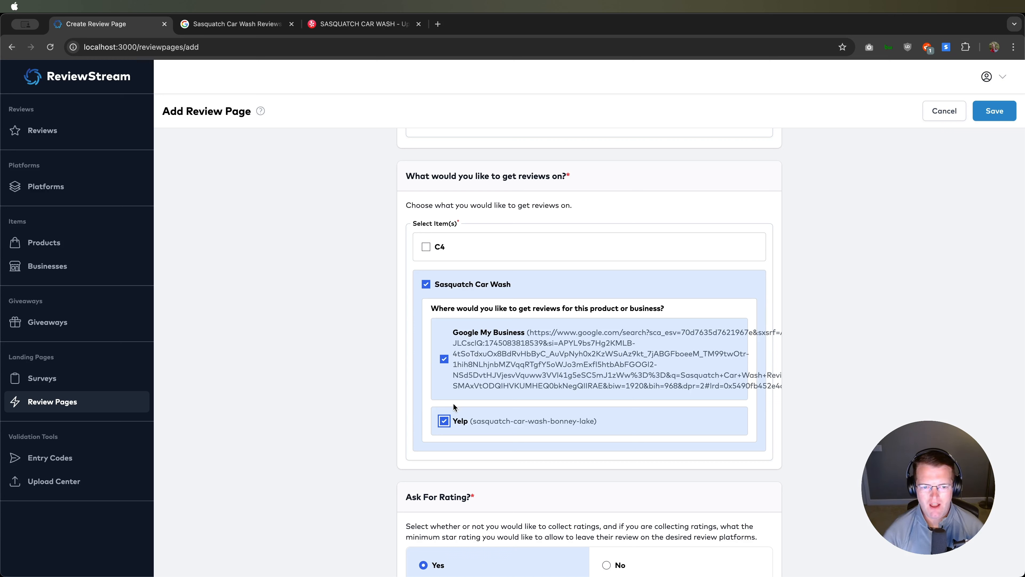
click(444, 421)
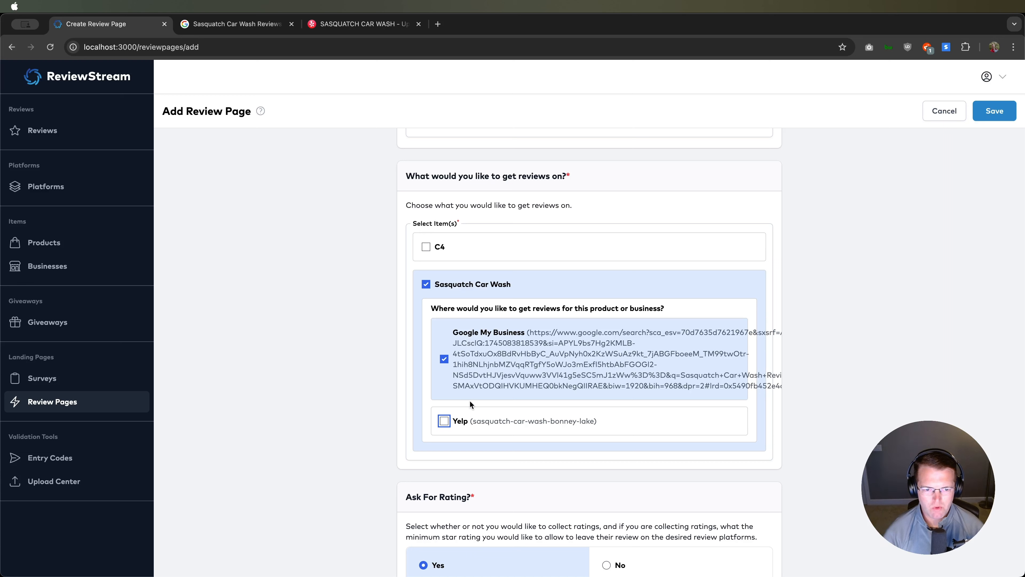
click(445, 422)
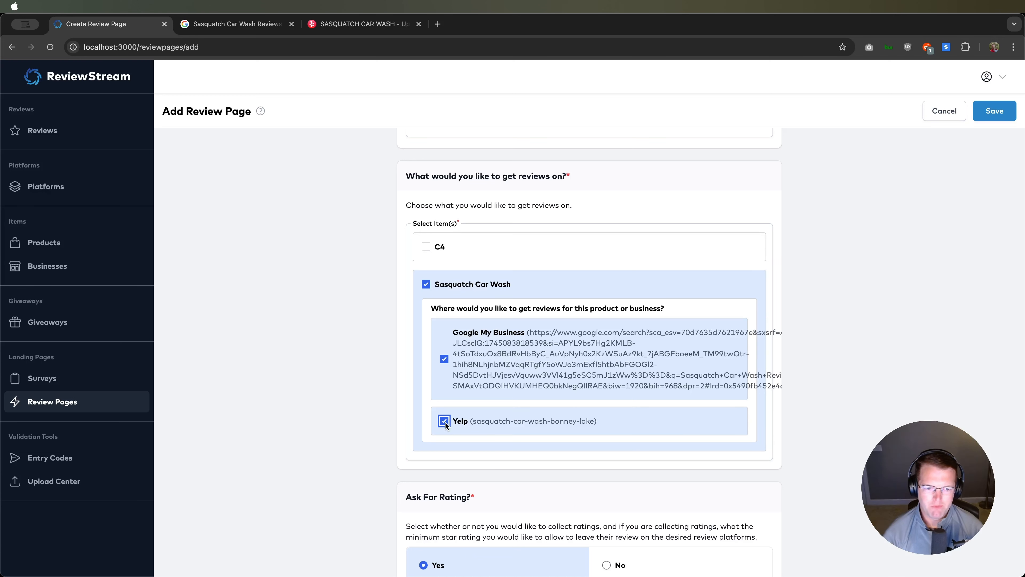
click(474, 349)
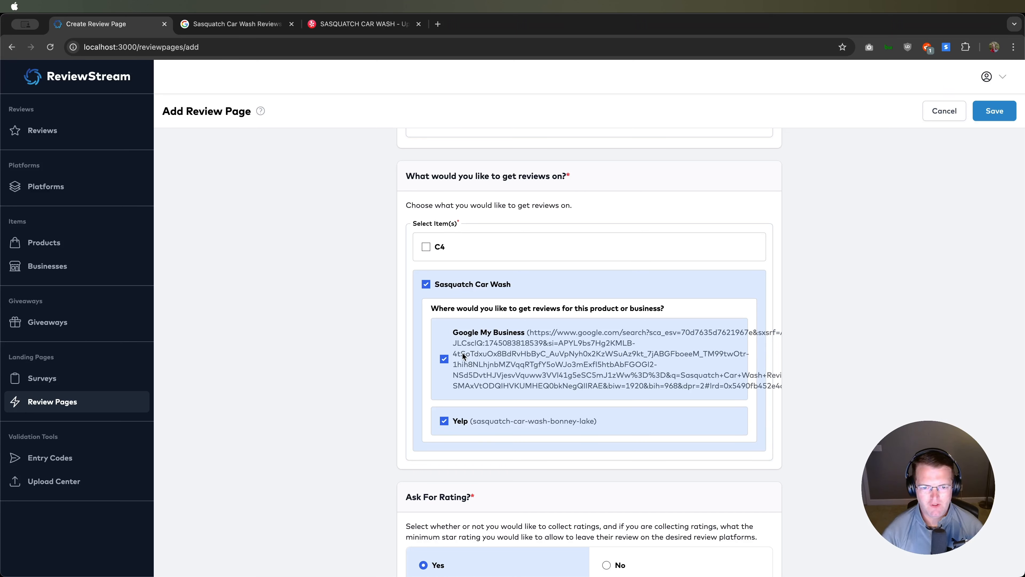